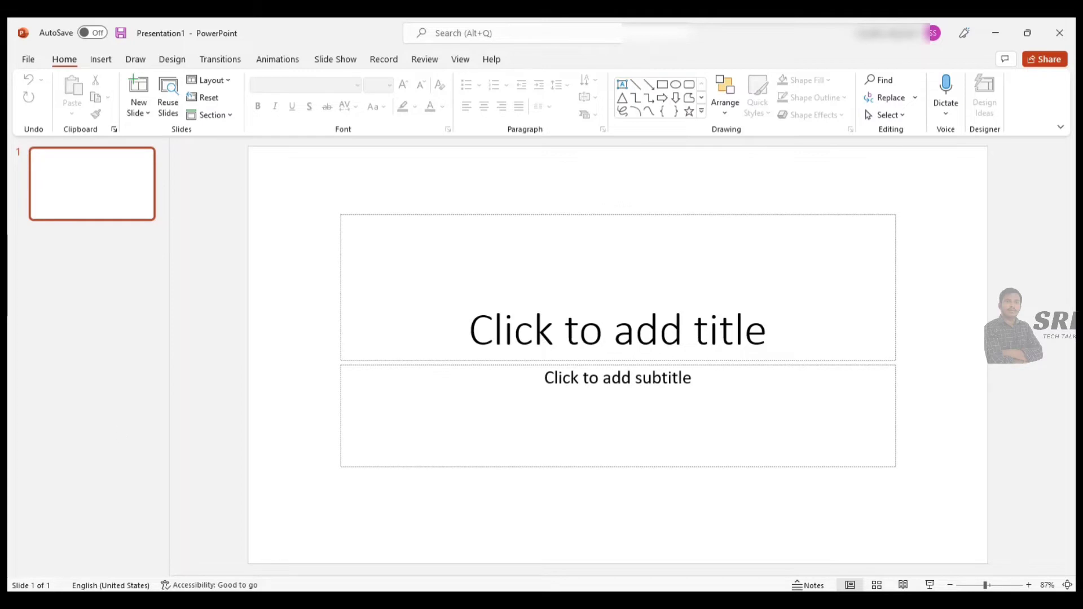
Step: Launch a new PowerPoint window from Windows Start search using 'po'
key("super")
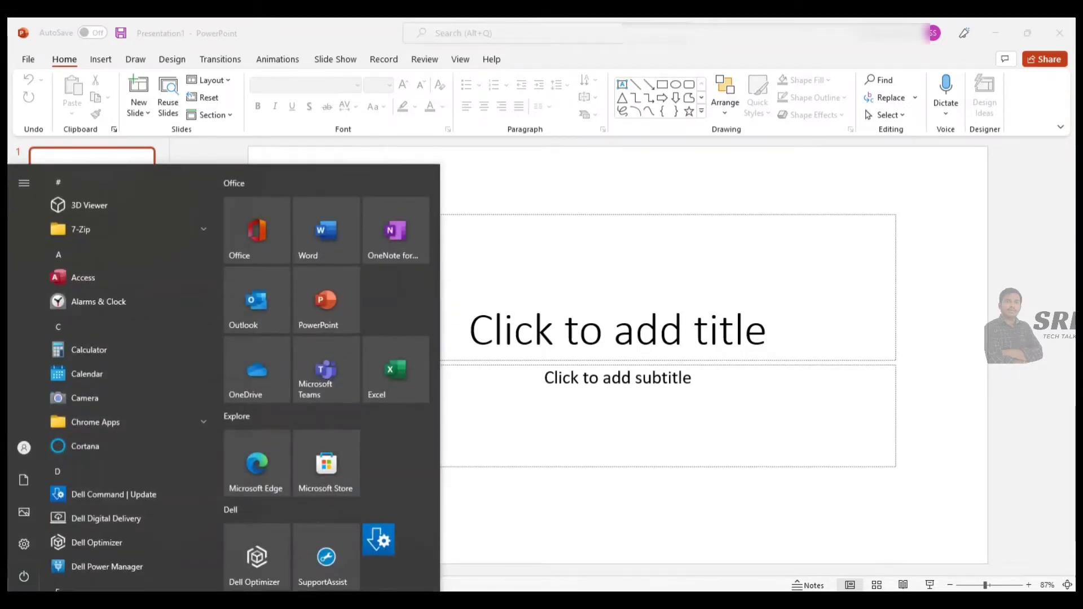
type("po")
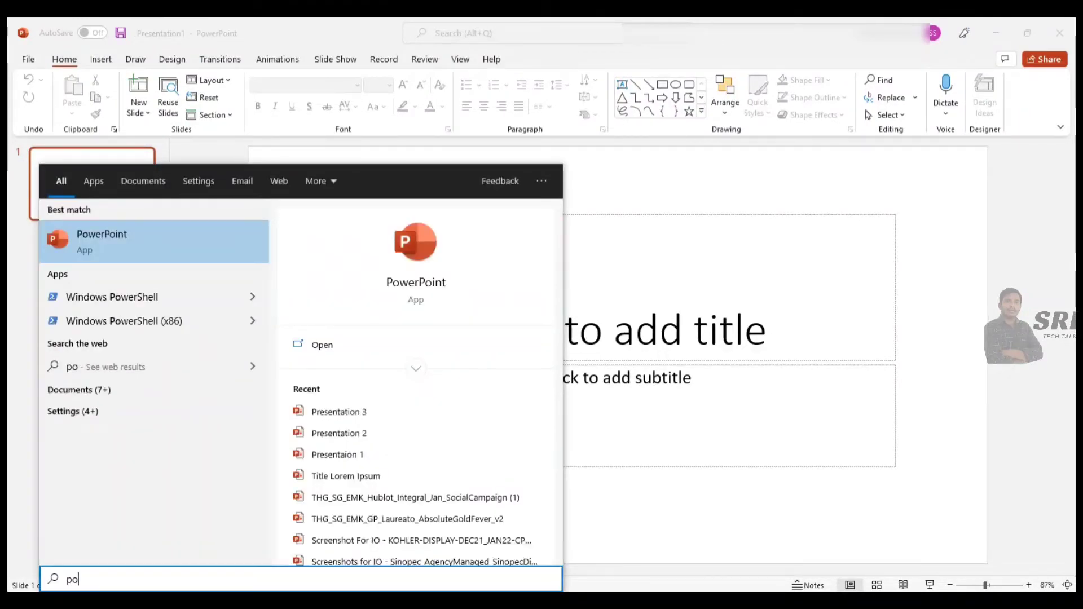
left_click(102, 239)
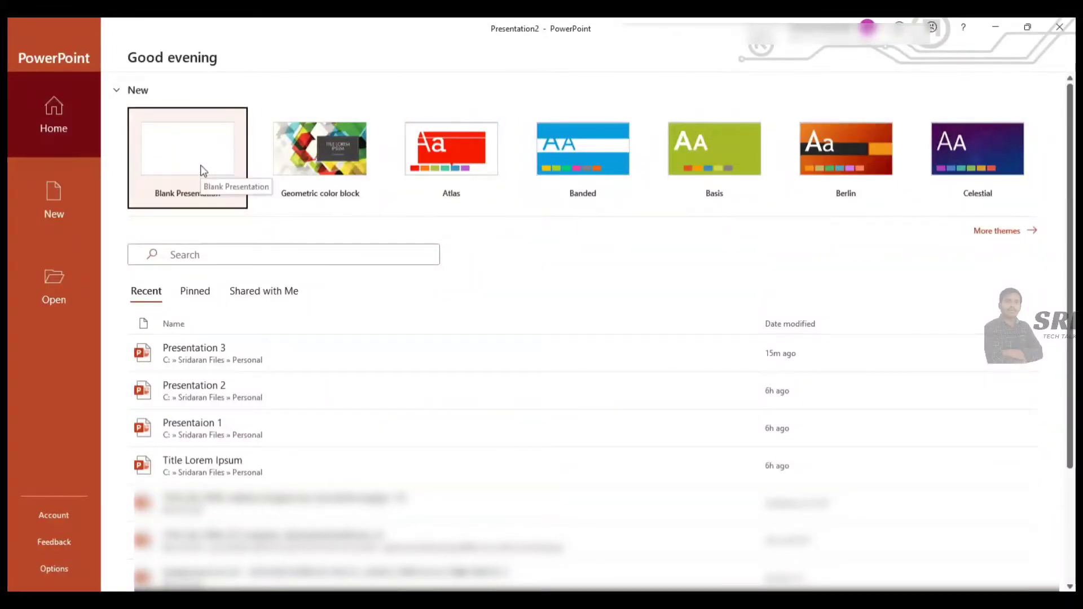
Step: Create a new presentation from the red Atlas theme
left_click(452, 143)
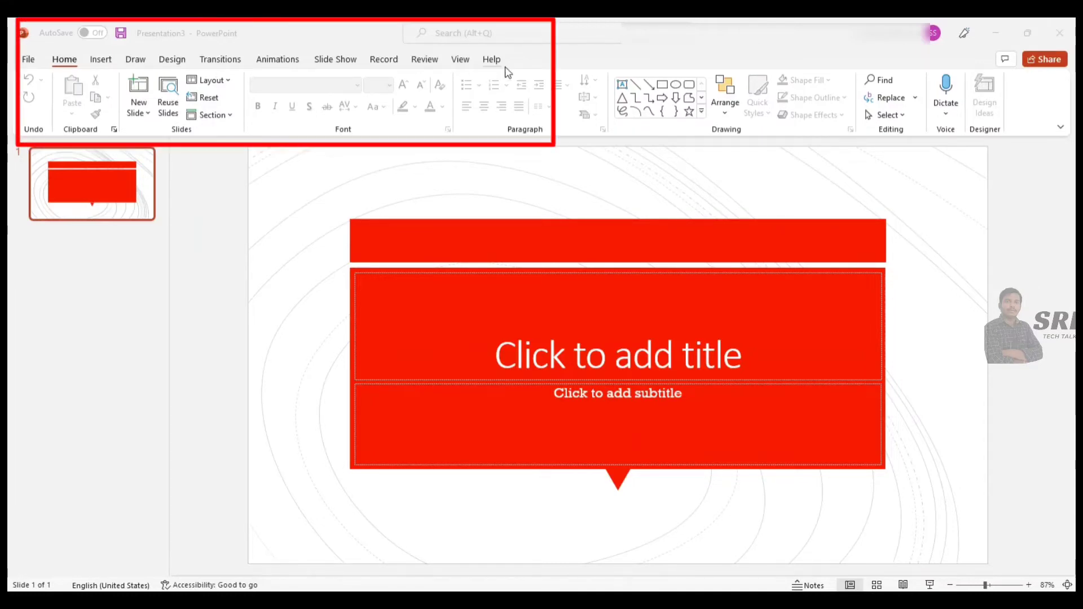
Step: Tour the ribbon from the Insert tab through Draw, Design, Animations, Slide Show and Record to Review
left_click(101, 60)
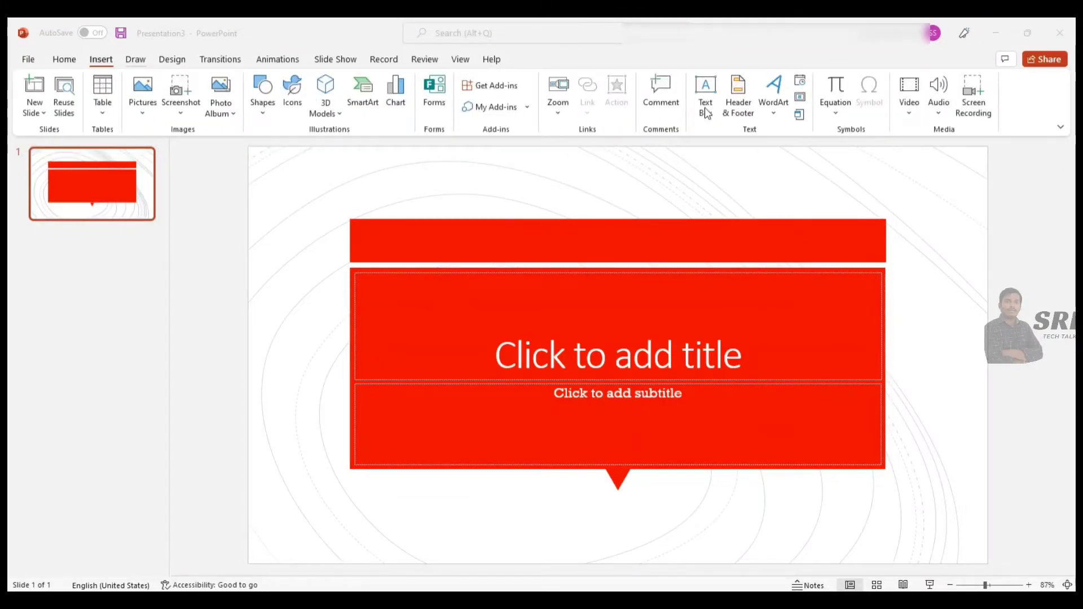
scroll(707, 112, "down", 1)
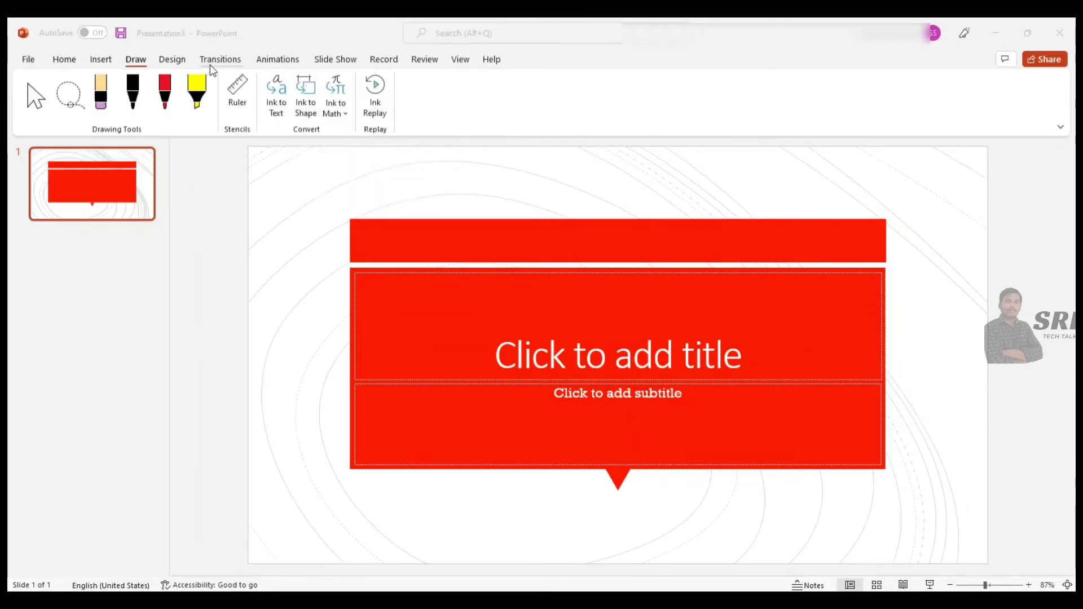
scroll(260, 61, "down", 1)
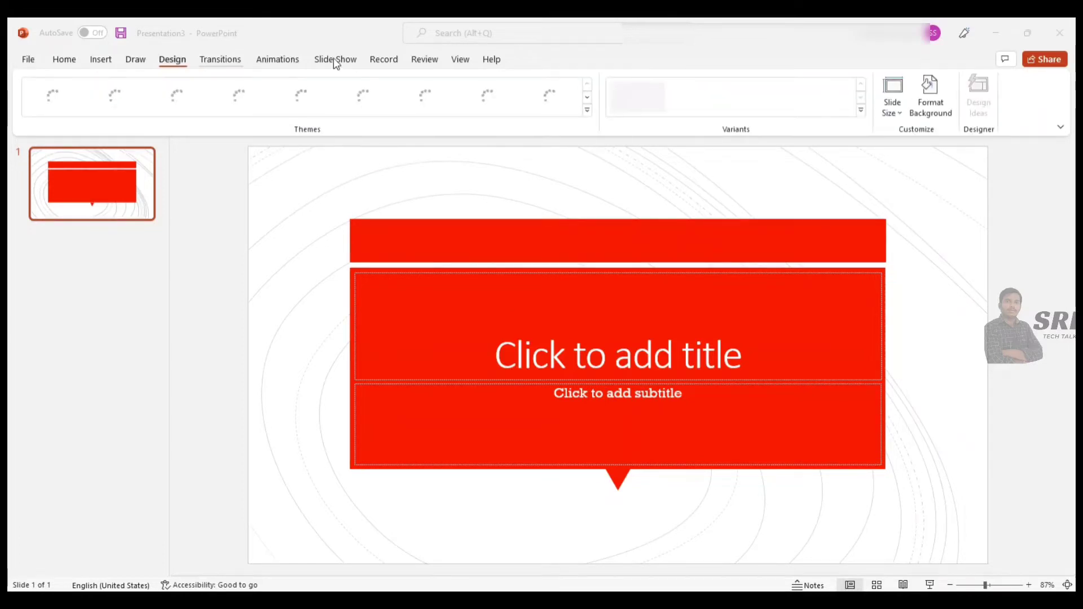
scroll(367, 62, "down", 2)
scroll(418, 62, "down", 1)
scroll(468, 63, "down", 1)
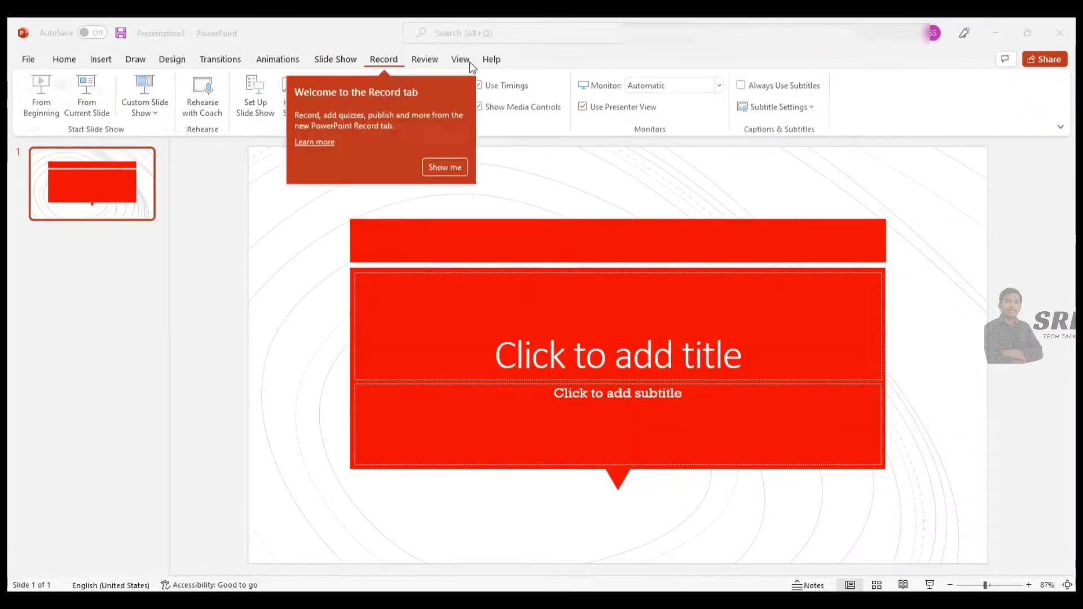
scroll(473, 66, "down", 1)
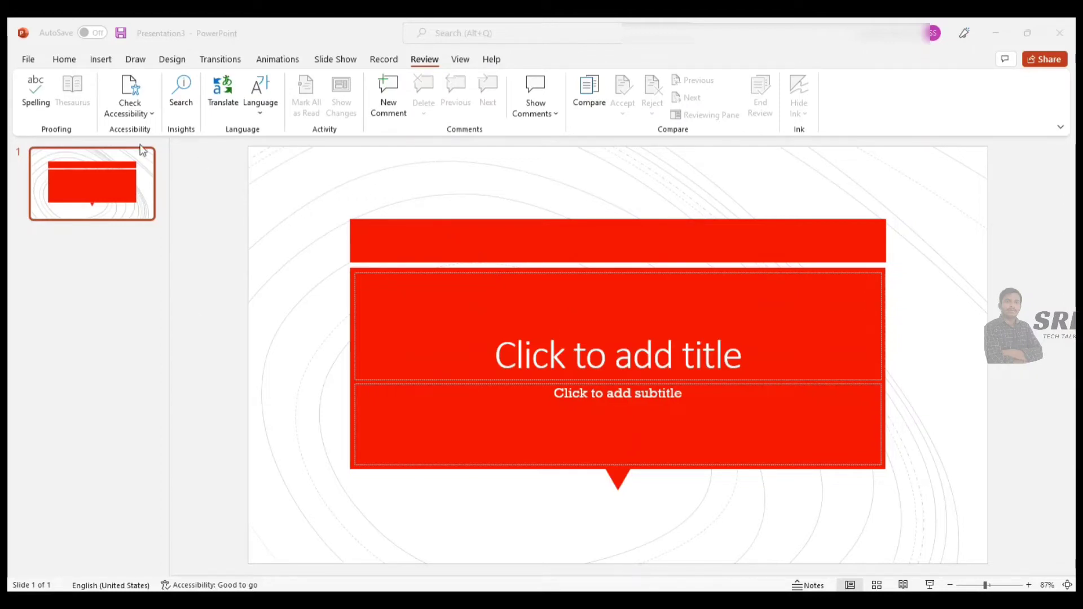
Step: Look at Save As in the File backstage, then open Presentation 3 from the recent list
left_click(24, 60)
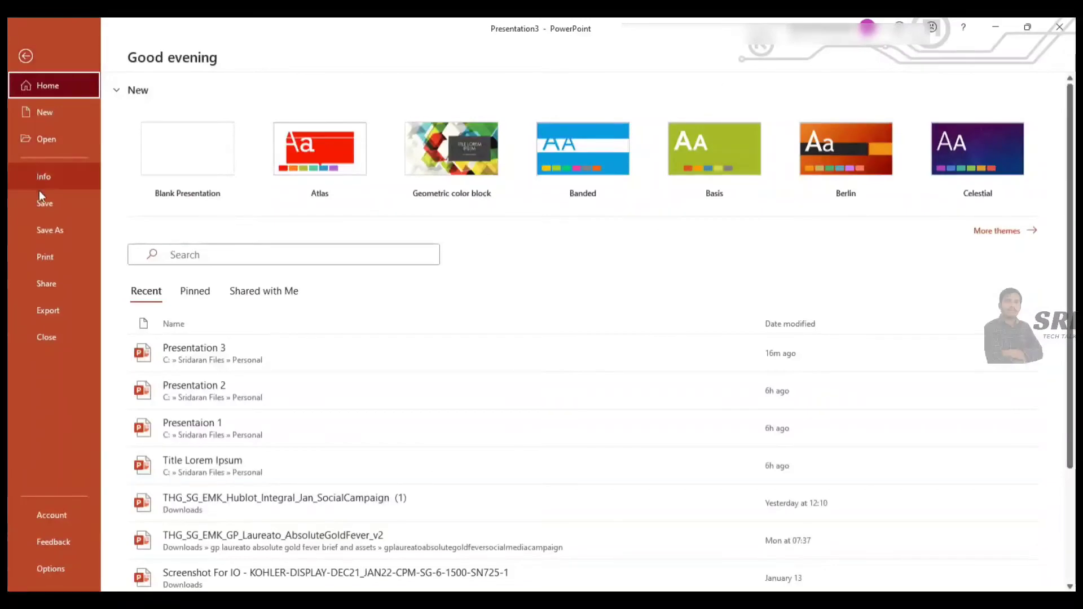
left_click(41, 205)
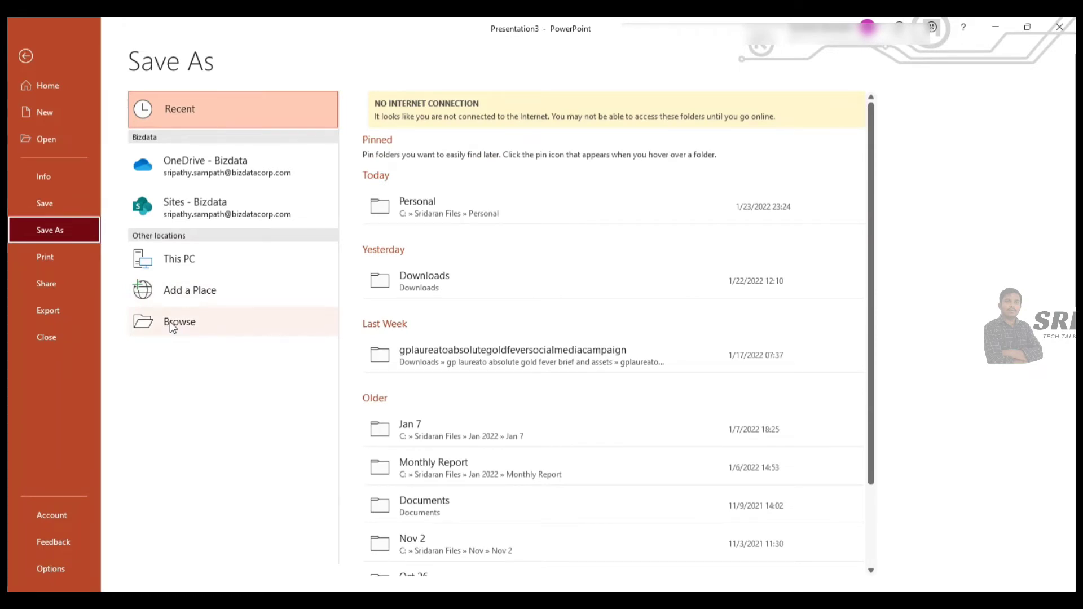
left_click(42, 140)
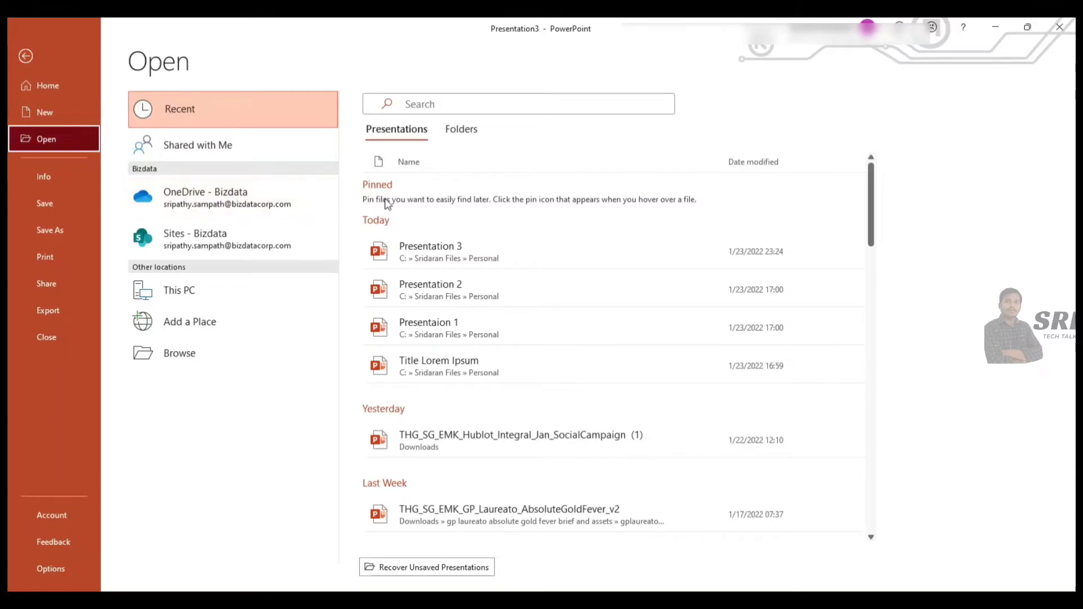
mouse_move(430, 252)
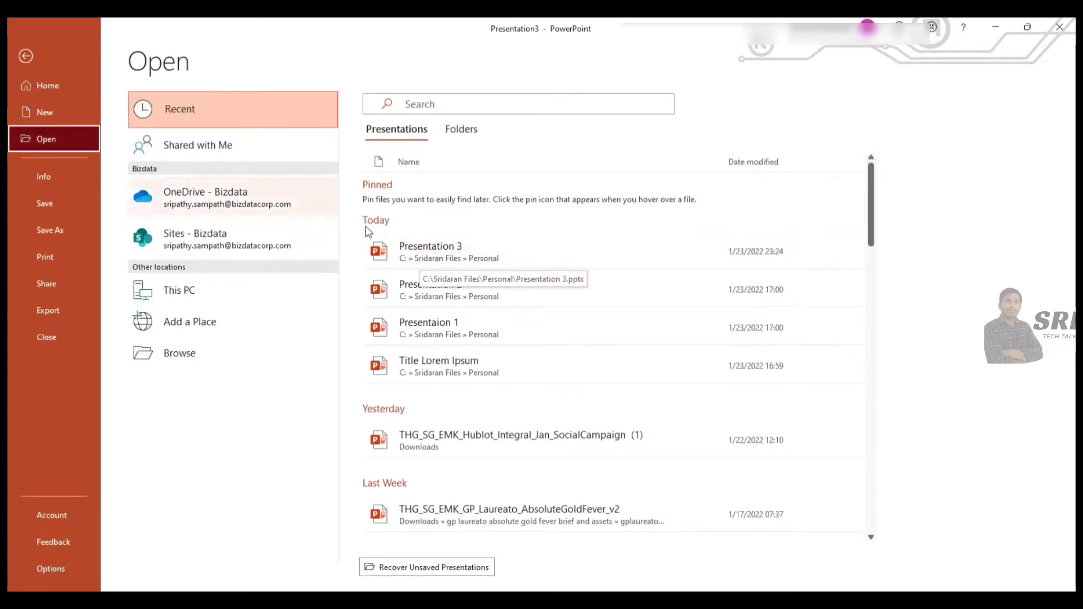
left_click(438, 251)
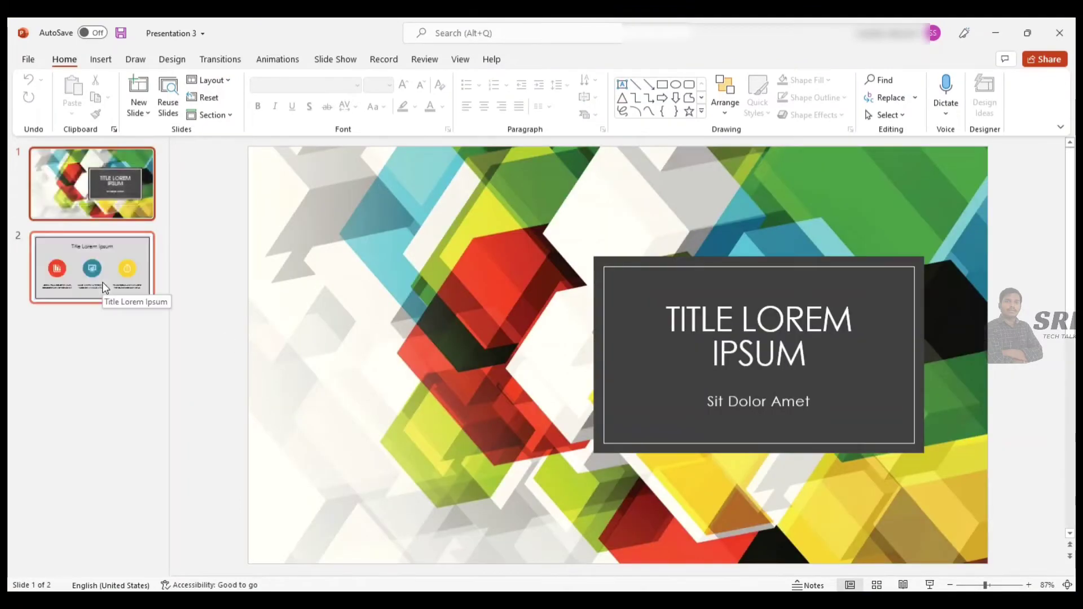
Step: Show the empty speaker-notes pane beneath the title slide and place the cursor in it
left_click(28, 59)
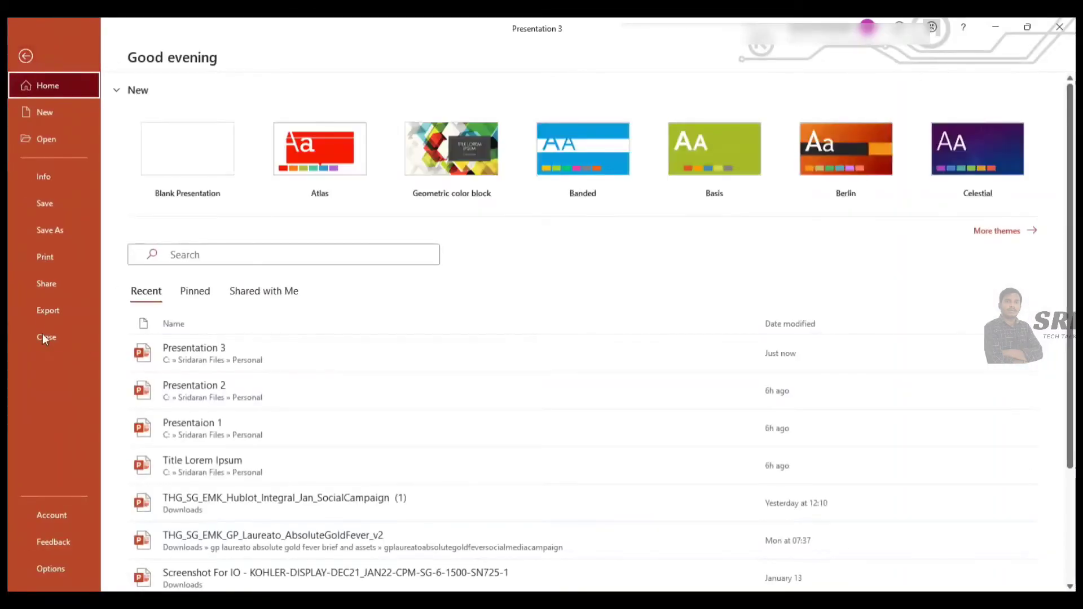
left_click(26, 55)
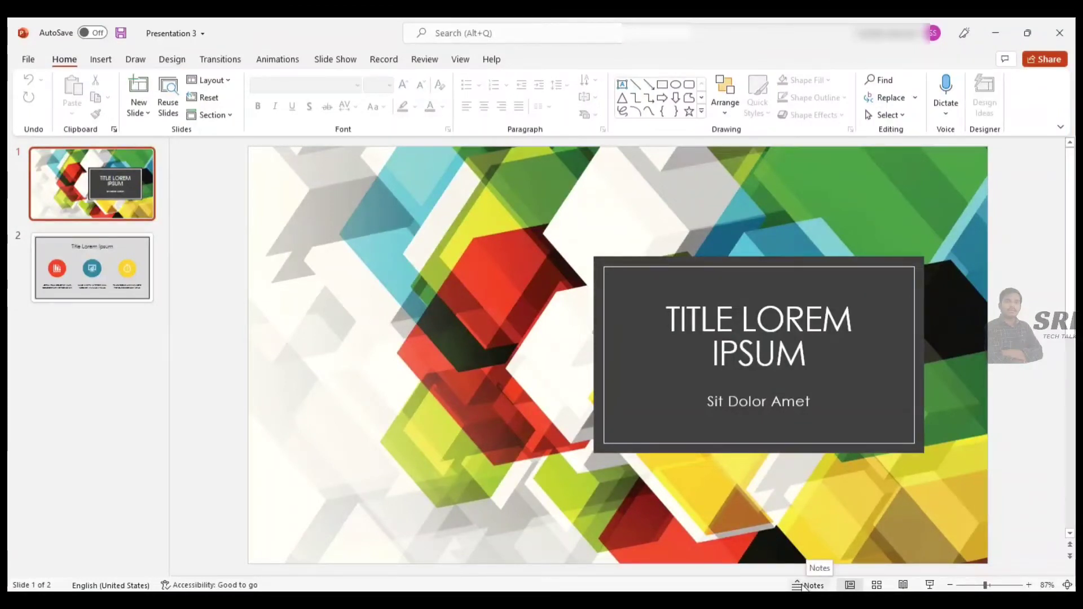
left_click(816, 586)
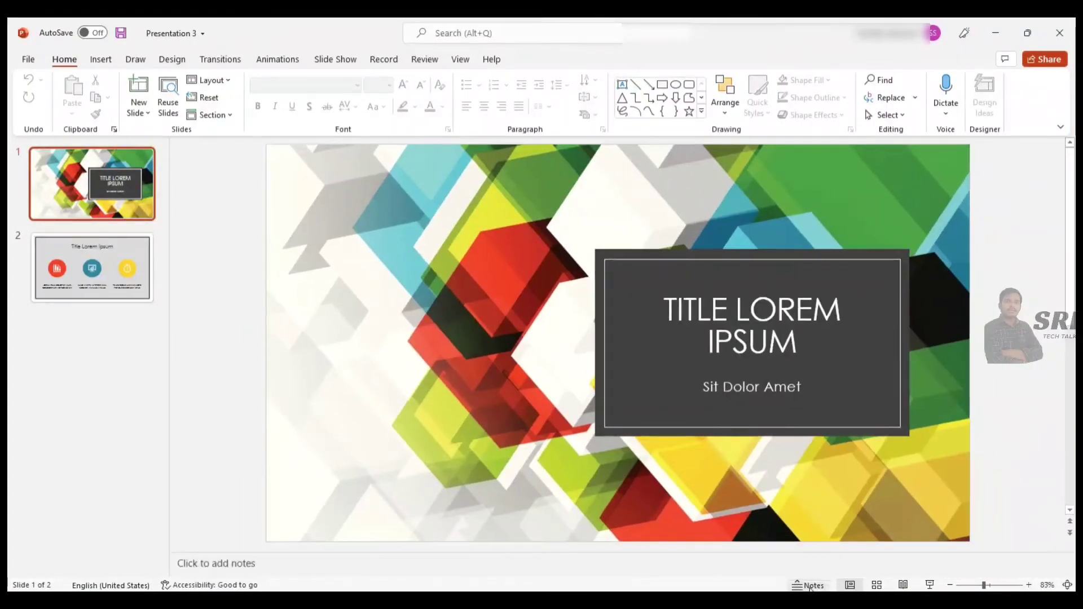
left_click(230, 567)
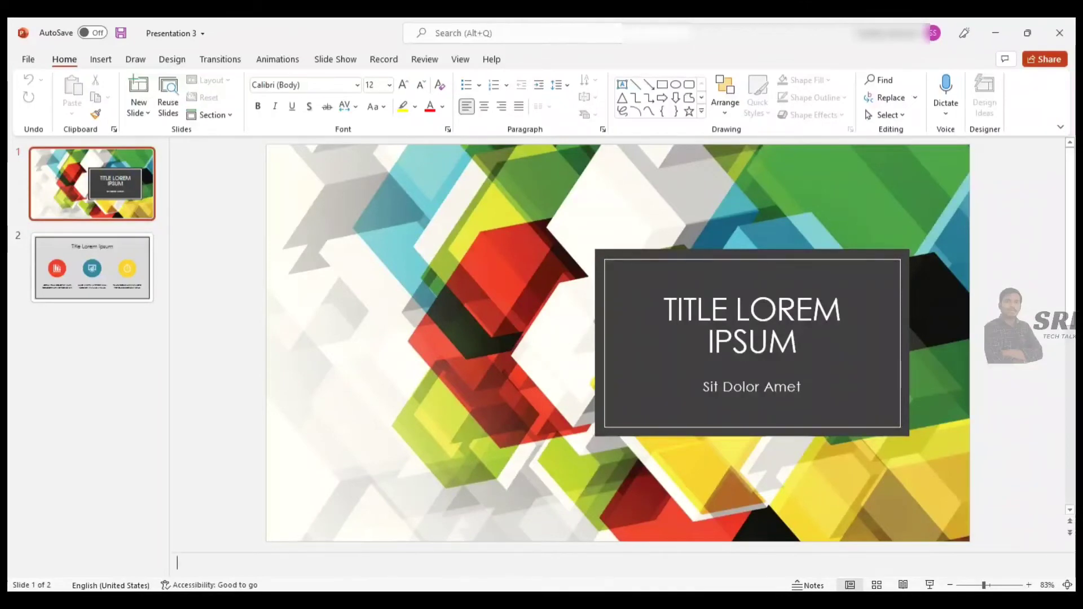
left_click_drag(985, 587, 965, 587)
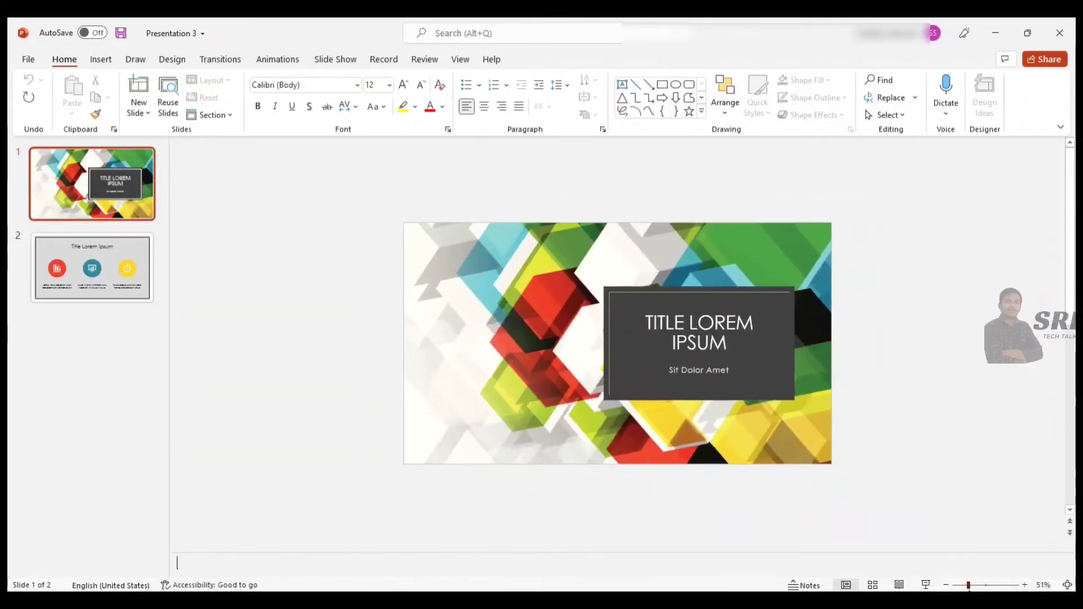
left_click(1067, 585)
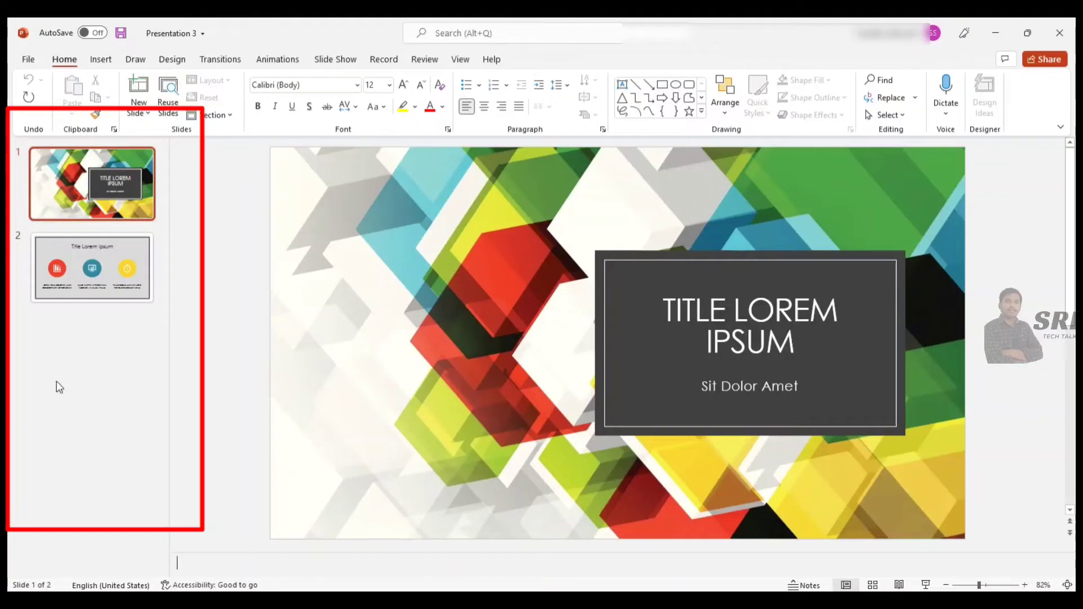
Step: Insert a new blank slide after slide 2 and activate its body text area
left_click(78, 268)
left_click(65, 485)
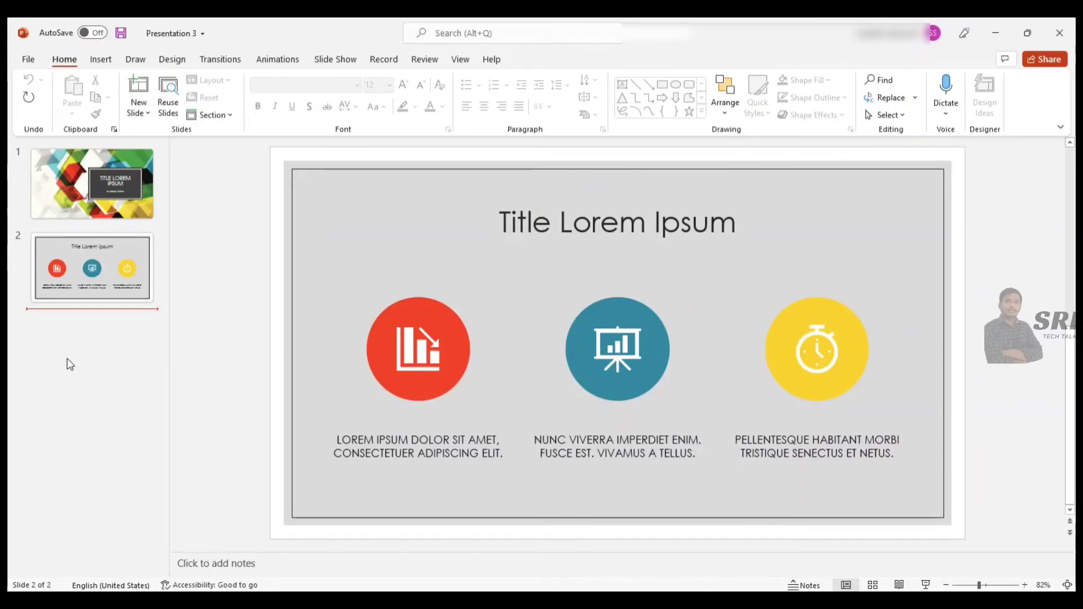
left_click(138, 89)
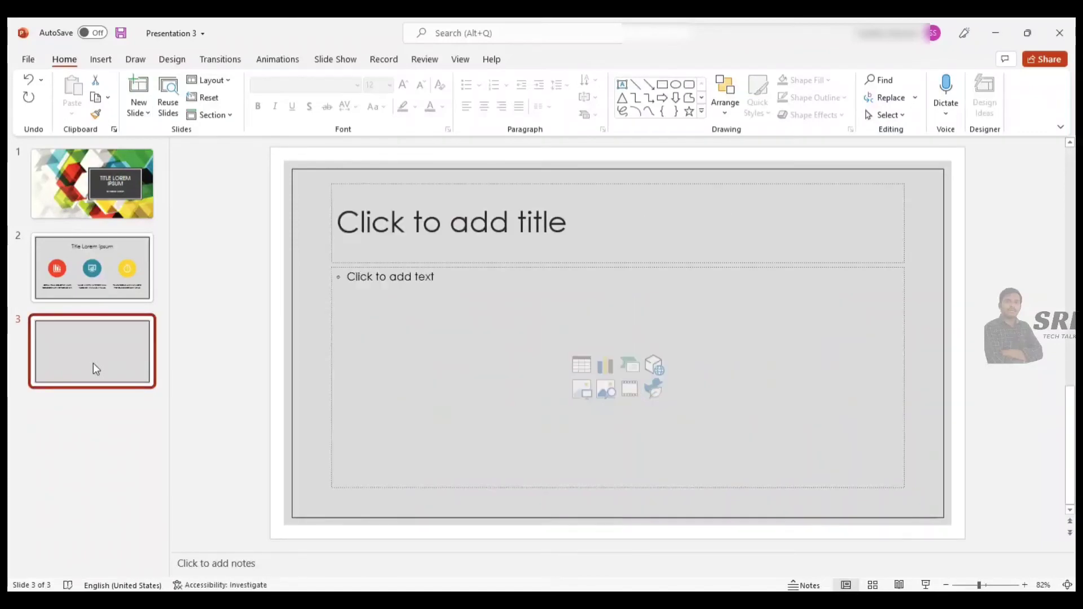
left_click(709, 324)
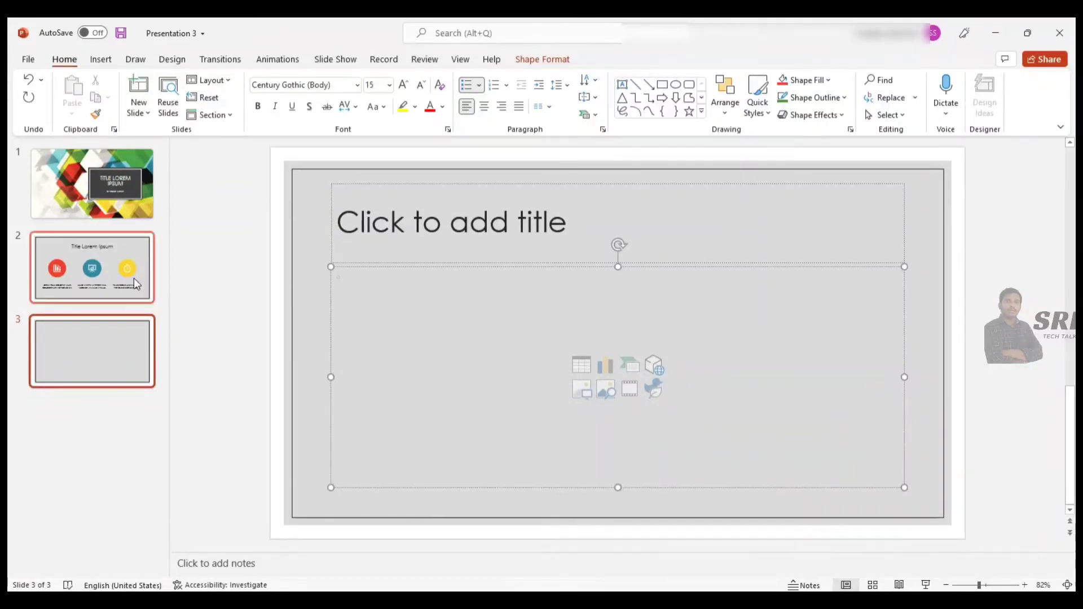
Step: Duplicate the Title Lorem Ipsum slide 2 with Ctrl+C and Ctrl+V as slide 3
left_click(113, 267)
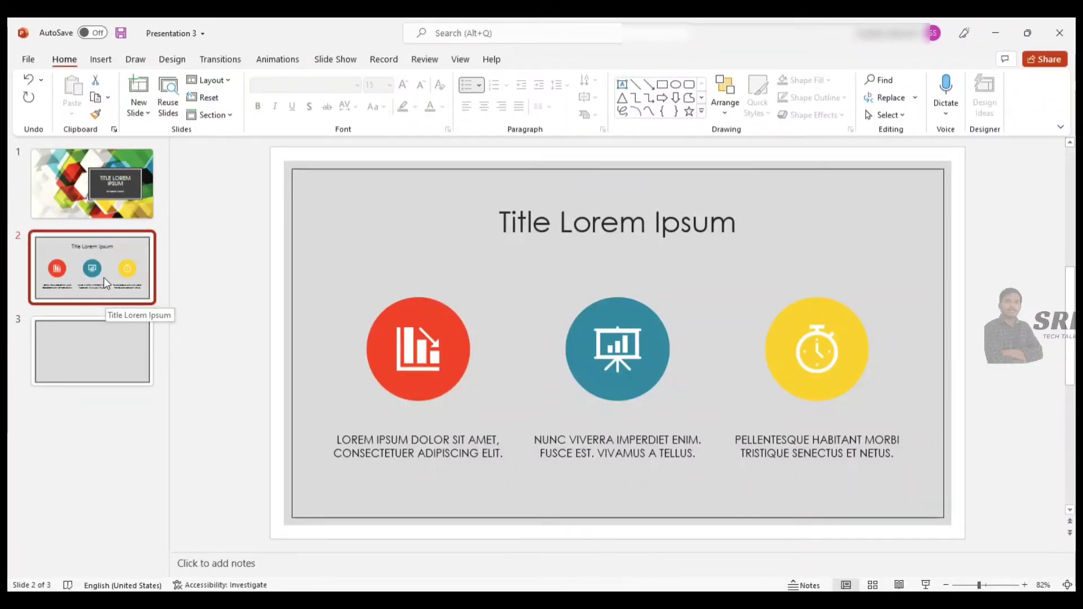
left_click(104, 277)
key("ctrl+c")
key("ctrl+v")
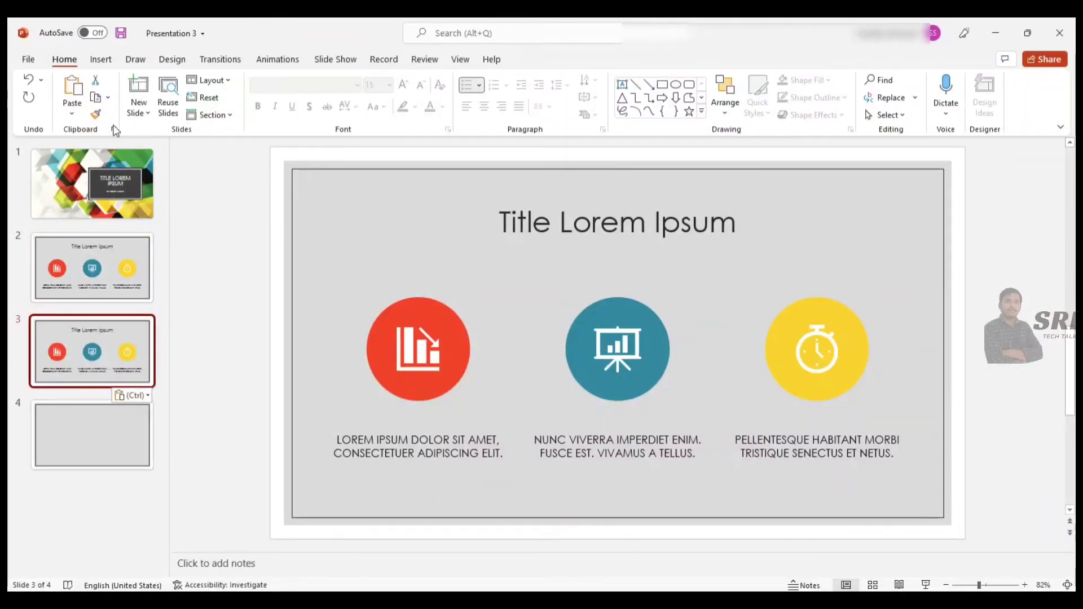
Step: Drag the blank slide into third position and the colourful title slide into second
left_click(95, 433)
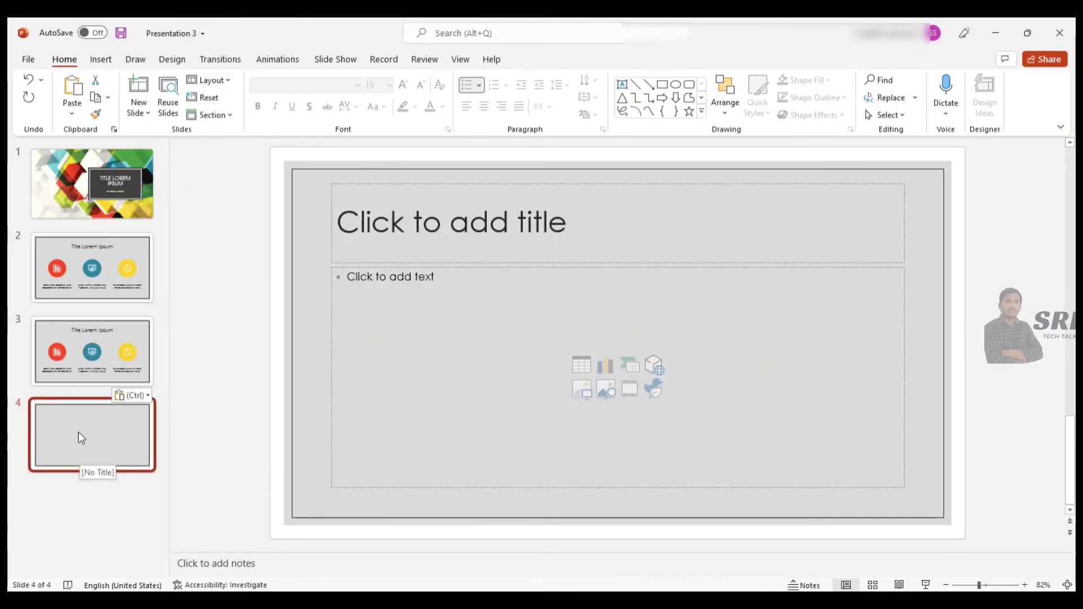
mouse_move(79, 431)
left_mouse_down()
mouse_move(79, 369)
mouse_move(82, 401)
left_mouse_up()
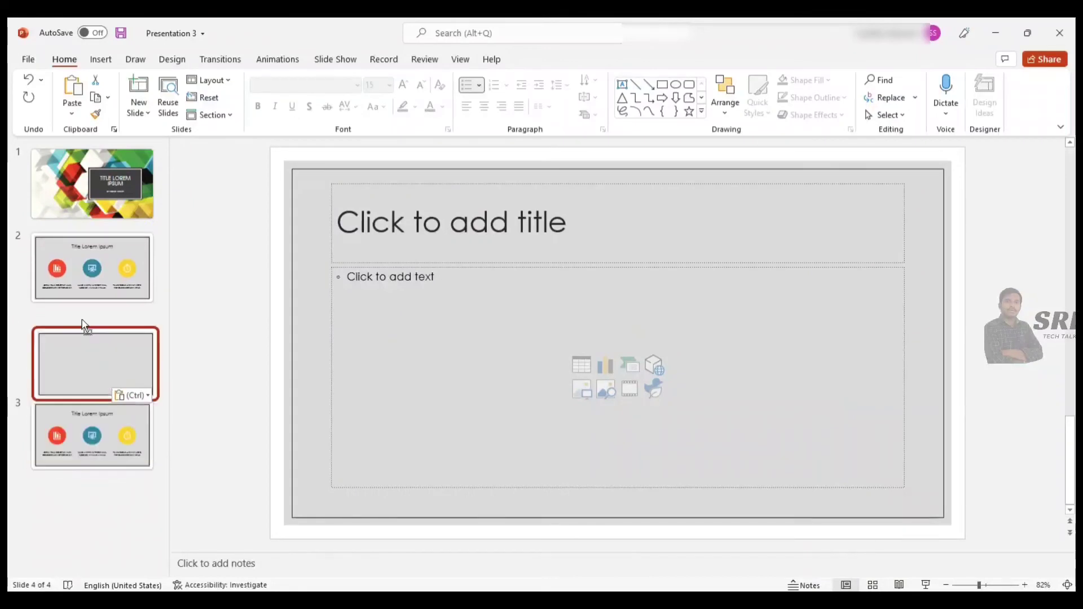
left_click_drag(82, 401, 73, 265)
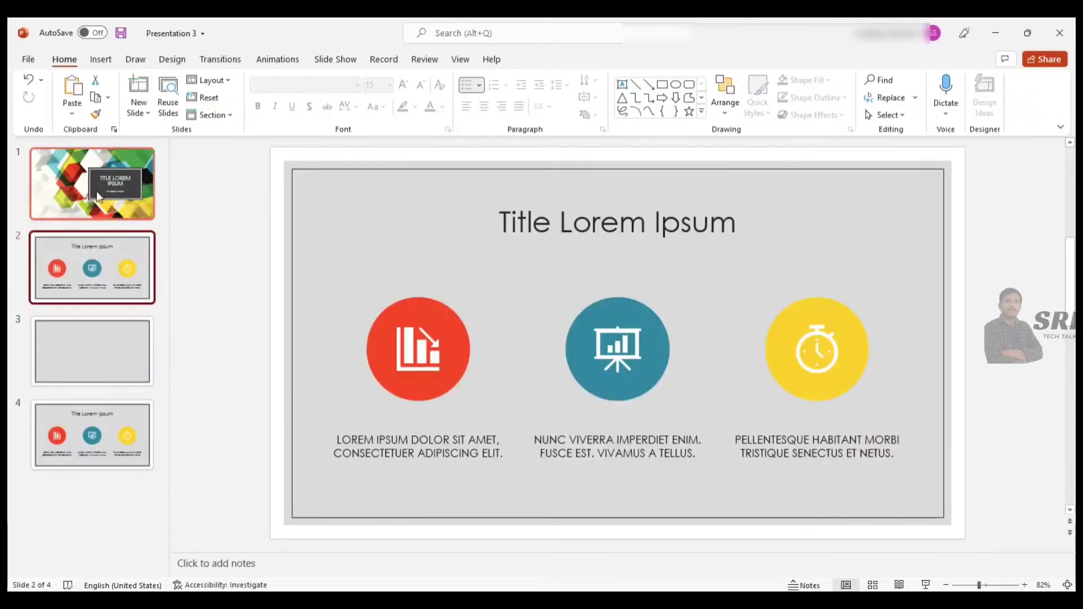
left_click_drag(91, 183, 100, 289)
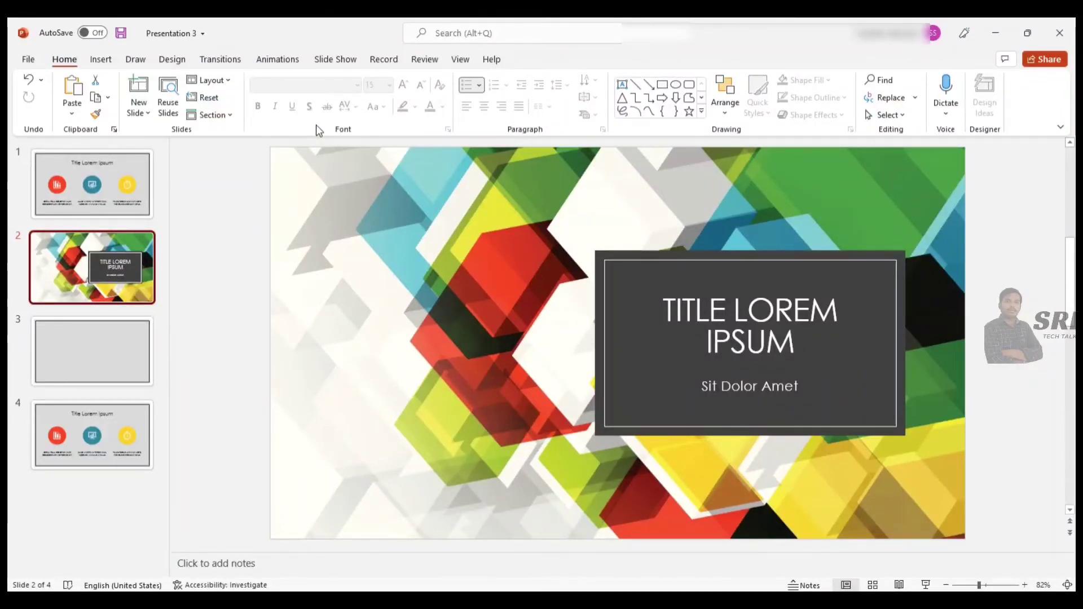
Step: Browse the Help tab, File backstage and Search box suggestions, then dismiss them
left_click(490, 65)
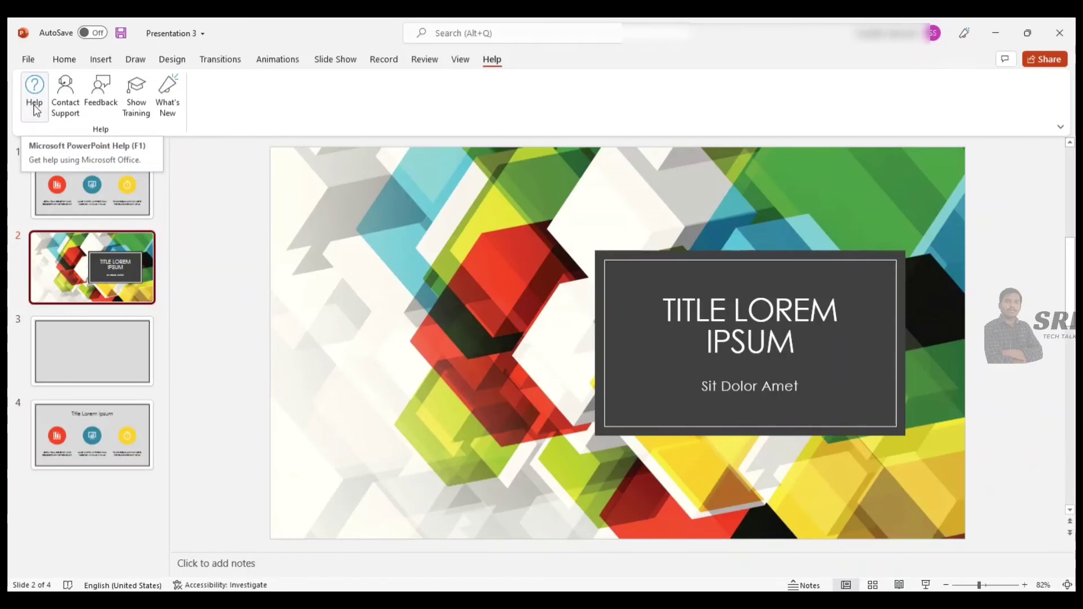
left_click(28, 59)
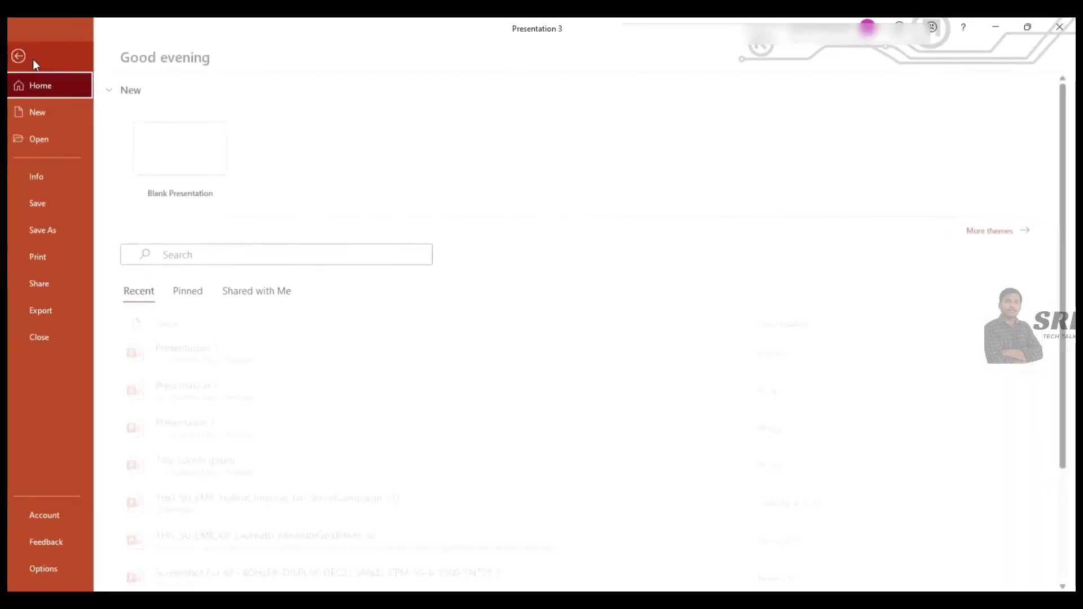
left_click(32, 59)
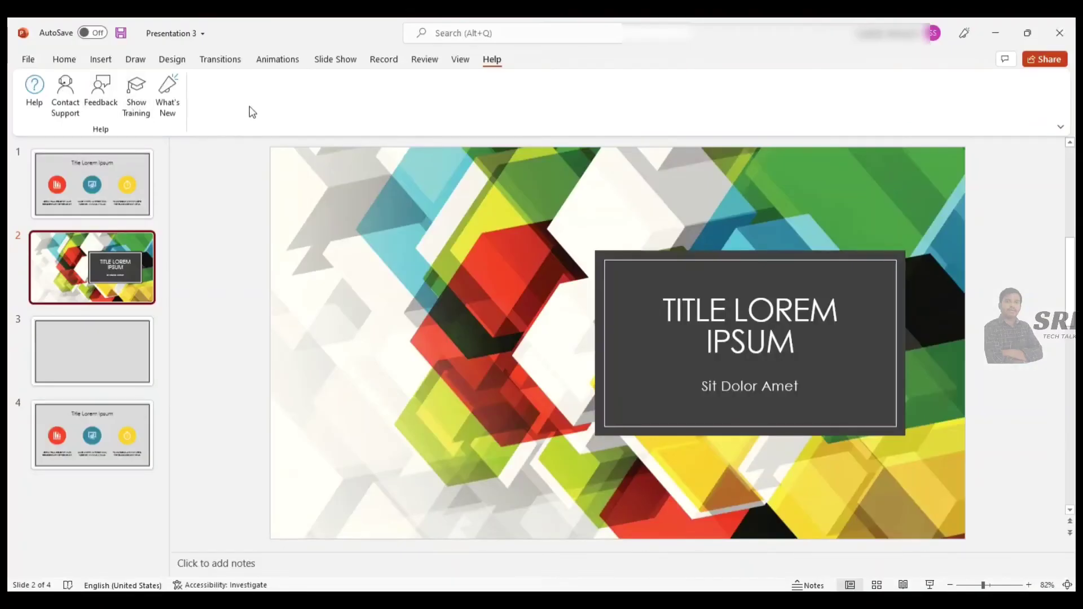
left_click(479, 32)
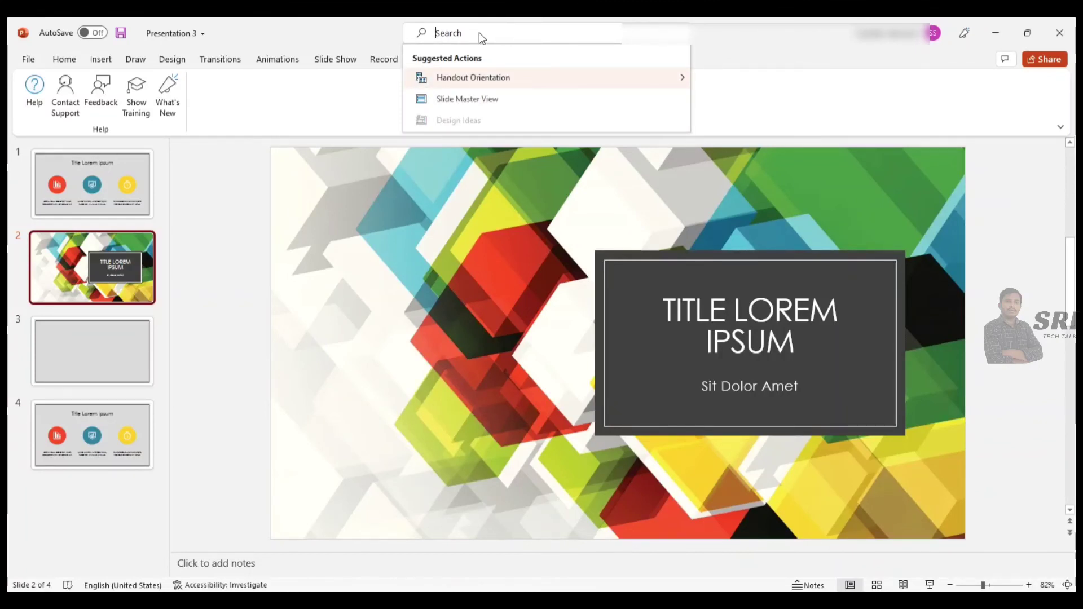
left_click(772, 70)
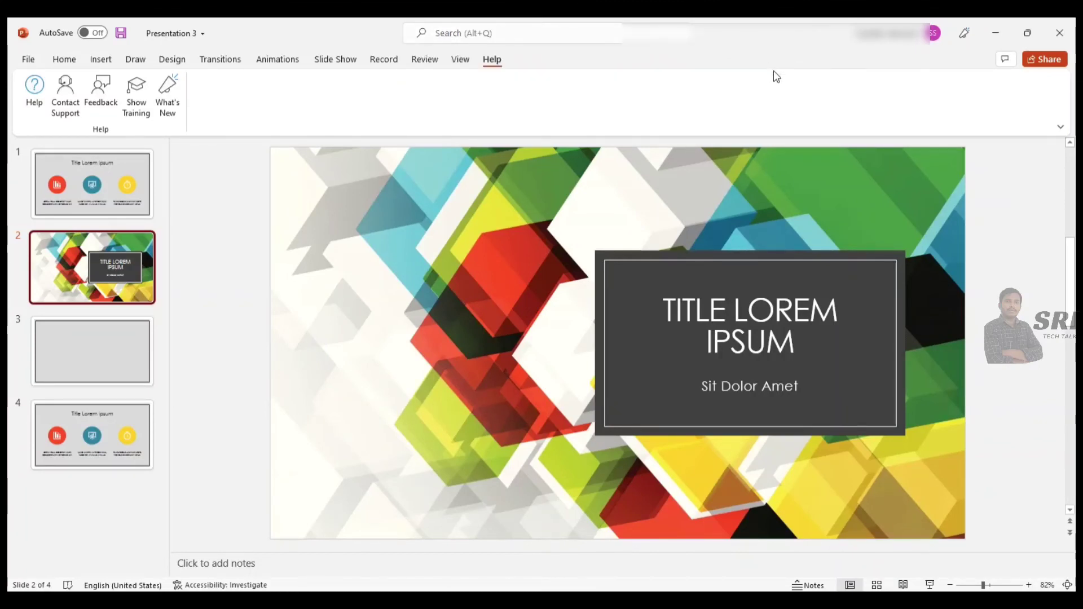